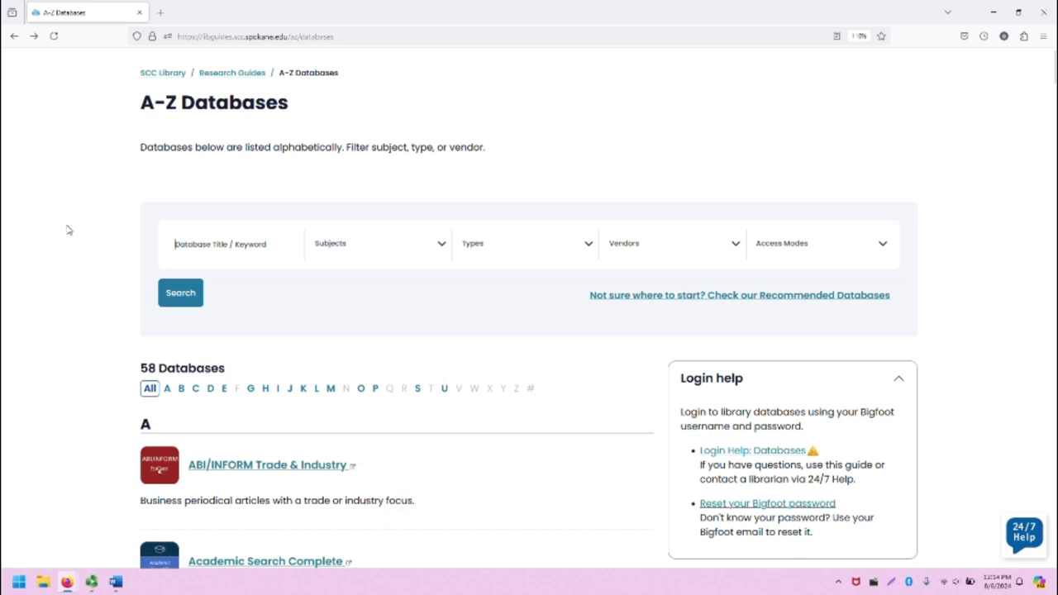
Step: Open Academic Search Complete from the library's A-Z Databases list
scroll(69, 229, "down", 3)
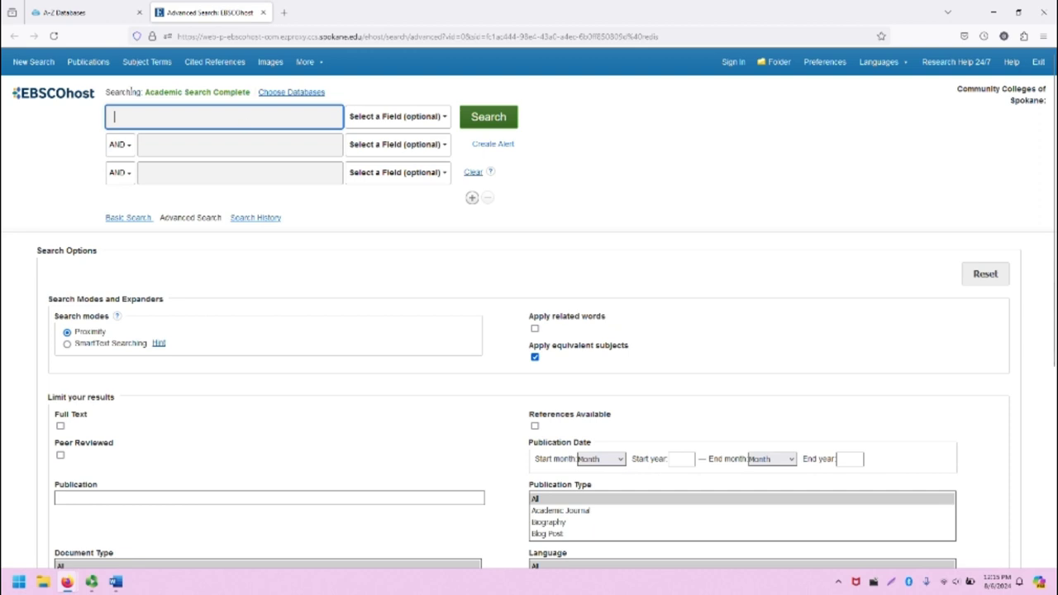
Step: Check which database is being searched and view the other selectable databases, leaving the selection as it is
left_click_drag(129, 92, 238, 98)
left_click(238, 98)
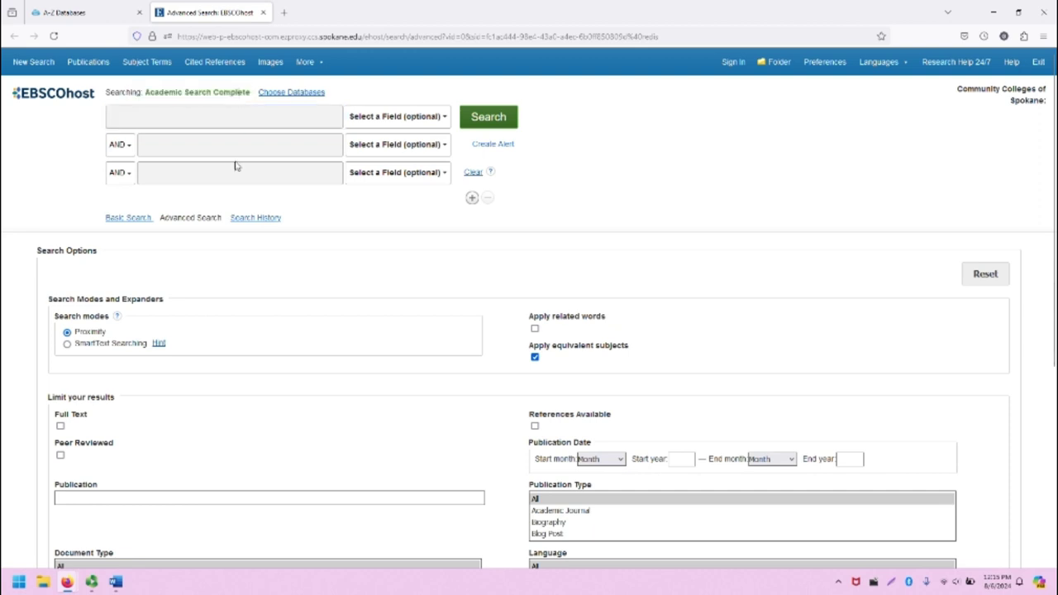
left_click(294, 93)
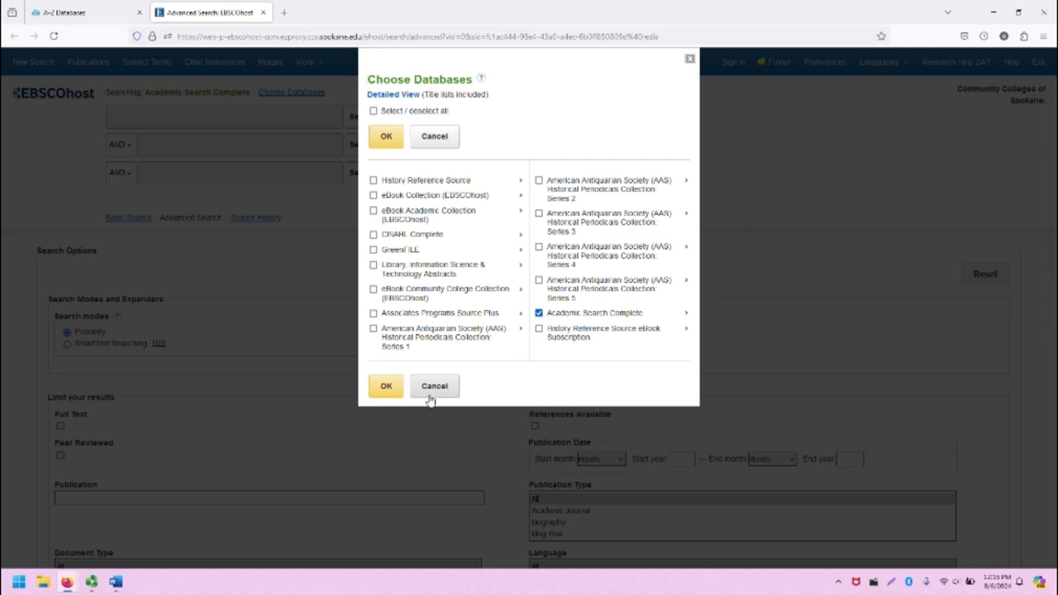
left_click(434, 387)
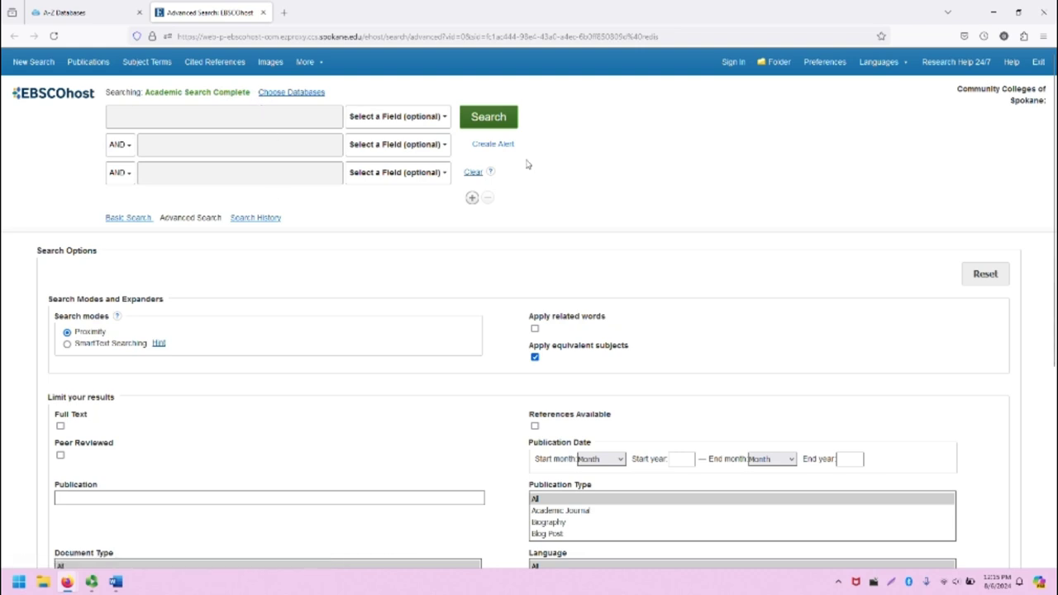
Step: Examine the advanced search's three keyword boxes and the AND, OR, NOT operators offered for combining them
left_click(139, 114)
left_click(172, 174)
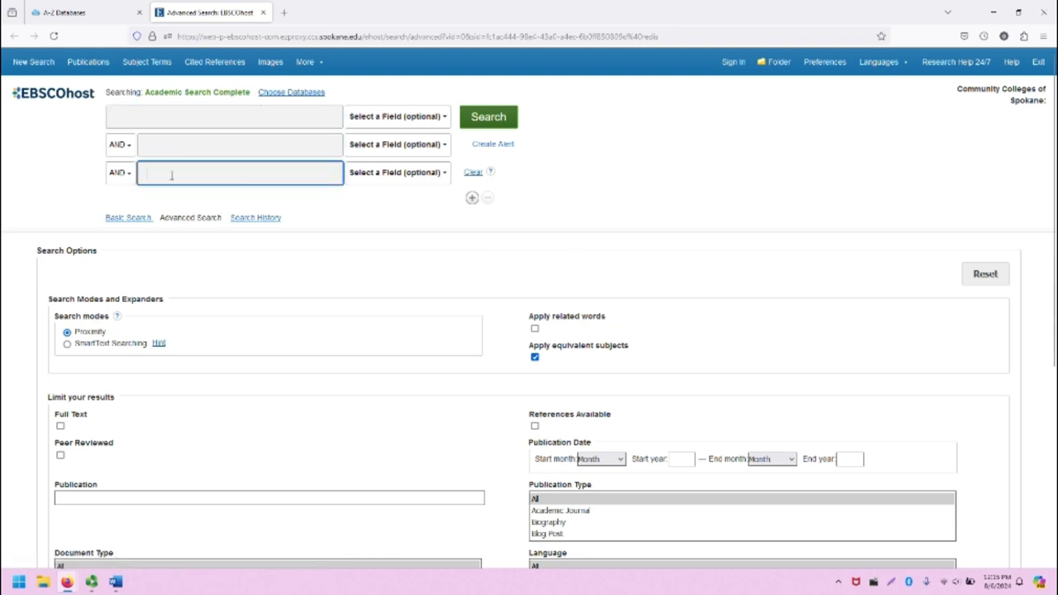
left_click(597, 167)
left_click(208, 119)
left_click(122, 147)
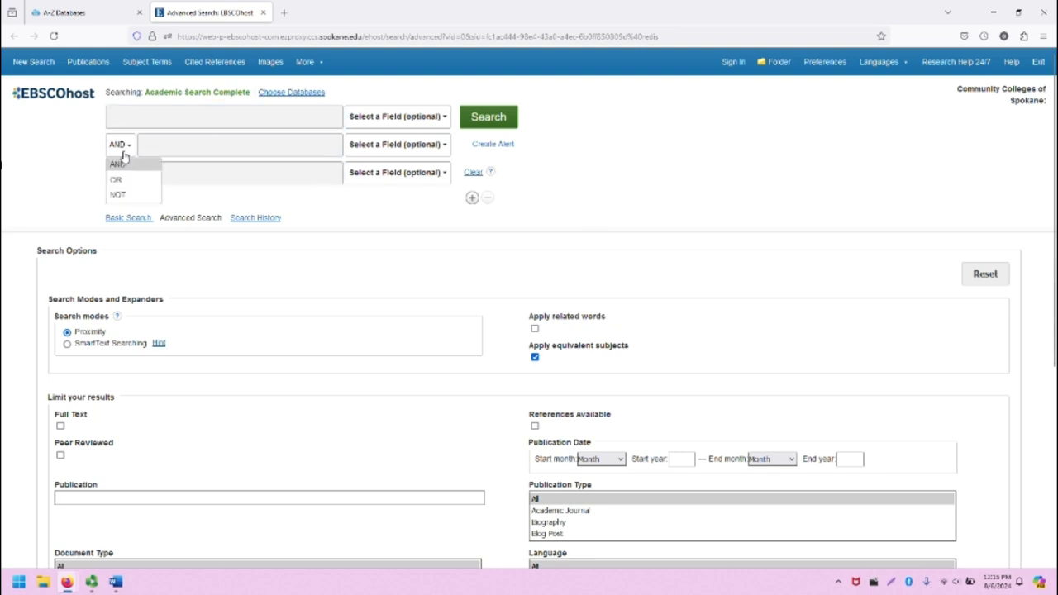
left_click(212, 165)
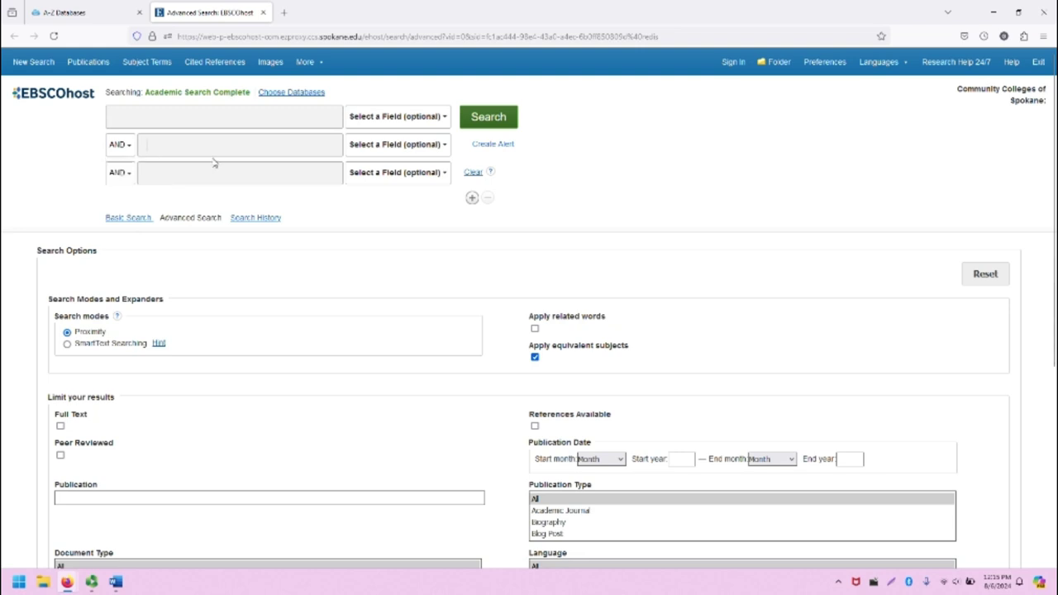
left_click(225, 144)
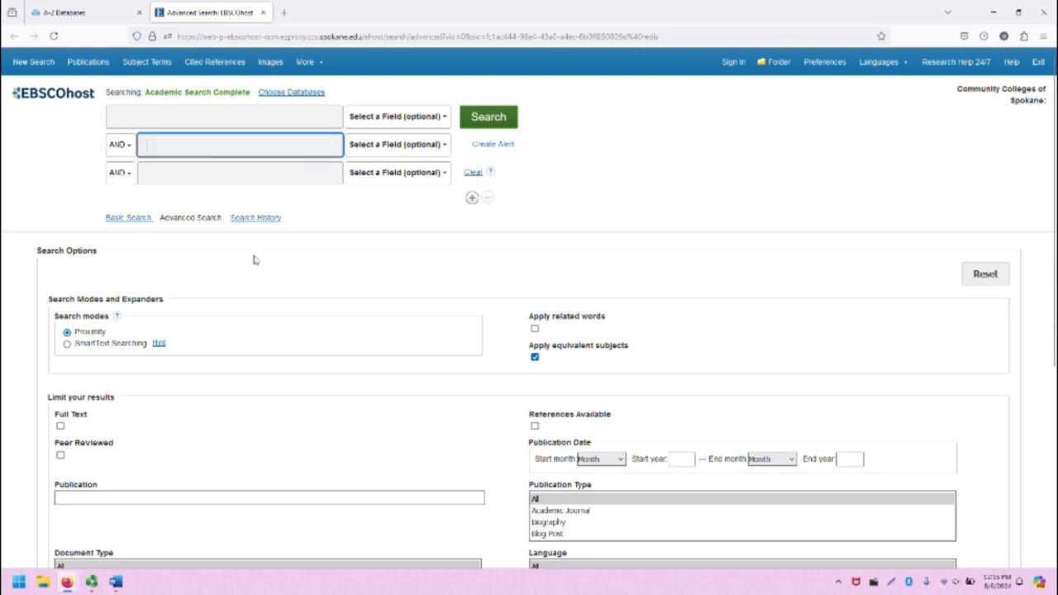
left_click(350, 207)
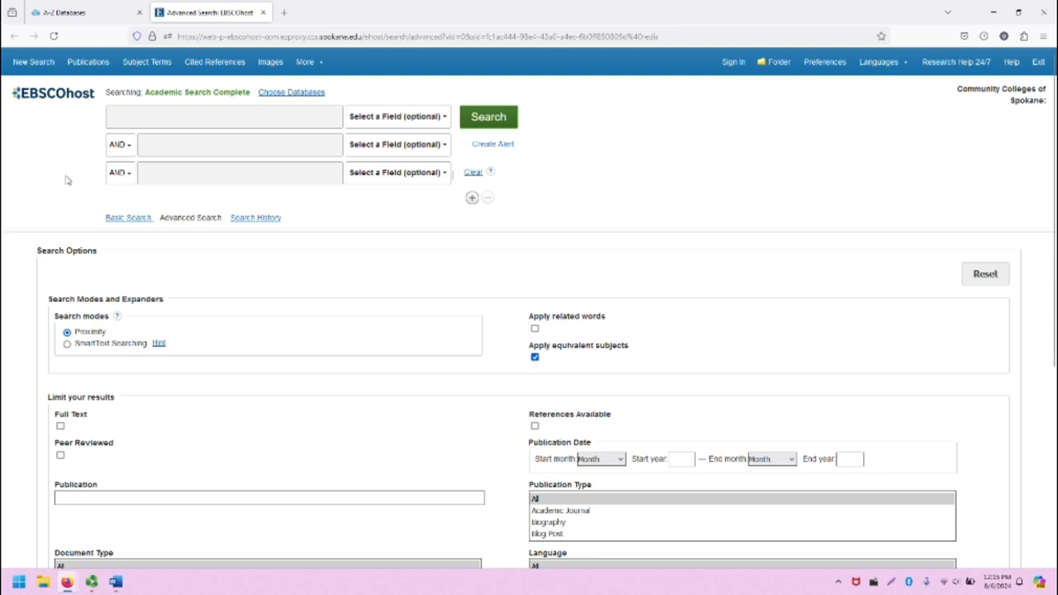
Step: View the Basic Search page and return to Advanced Search
left_click(124, 219)
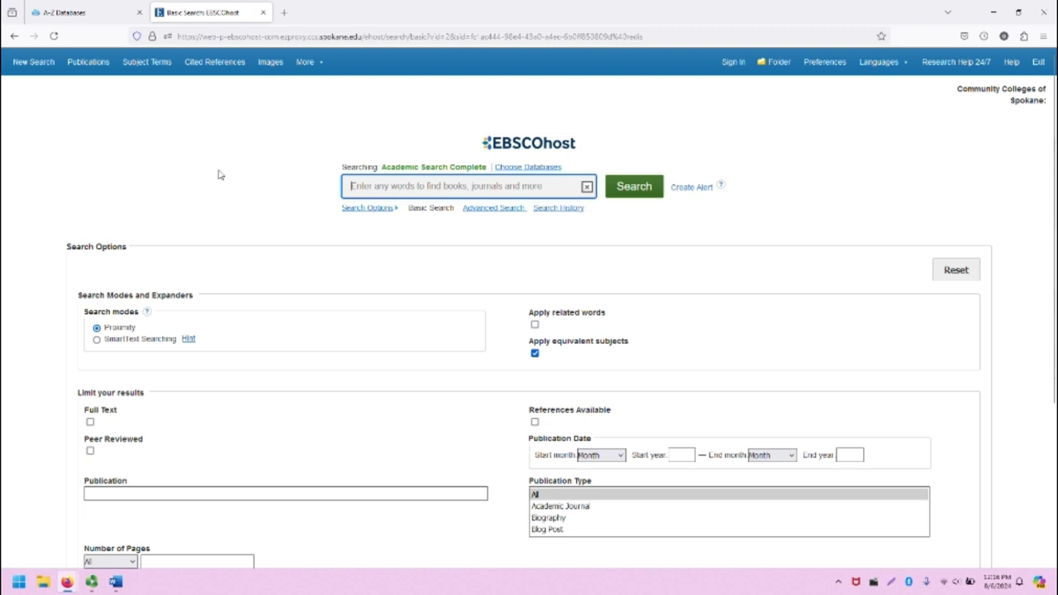
left_click(17, 36)
Step: Review the advanced search options and limiters, including full text, peer reviewed, publication date, document type and image types
left_click(376, 253)
scroll(376, 253, "down", 3)
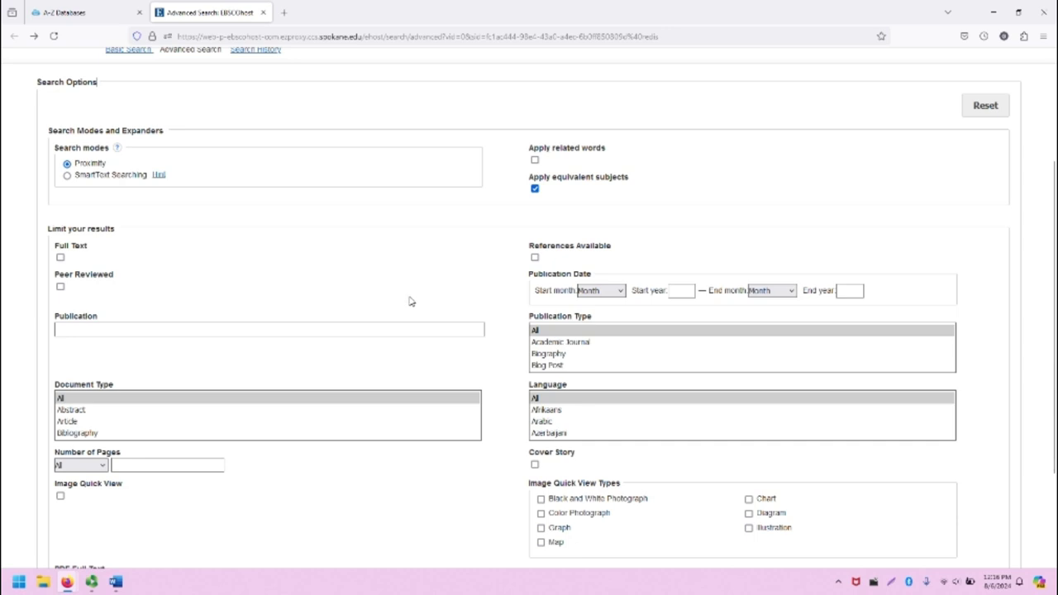
scroll(409, 300, "down", 3)
scroll(409, 303, "up", 1)
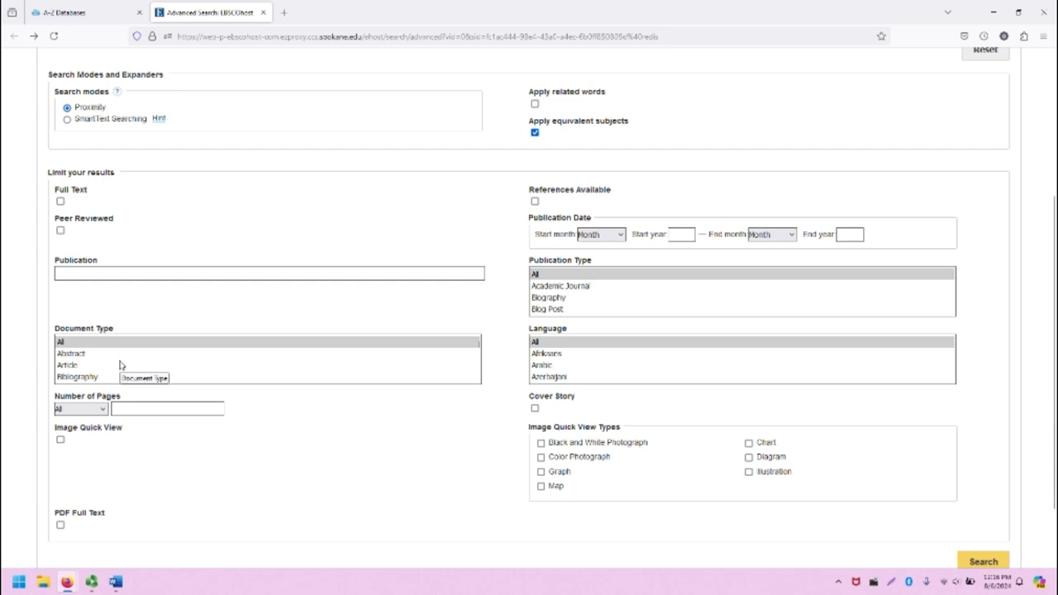
left_click_drag(539, 218, 565, 218)
left_click(448, 484)
scroll(311, 451, "up", 1)
scroll(307, 458, "up", 5)
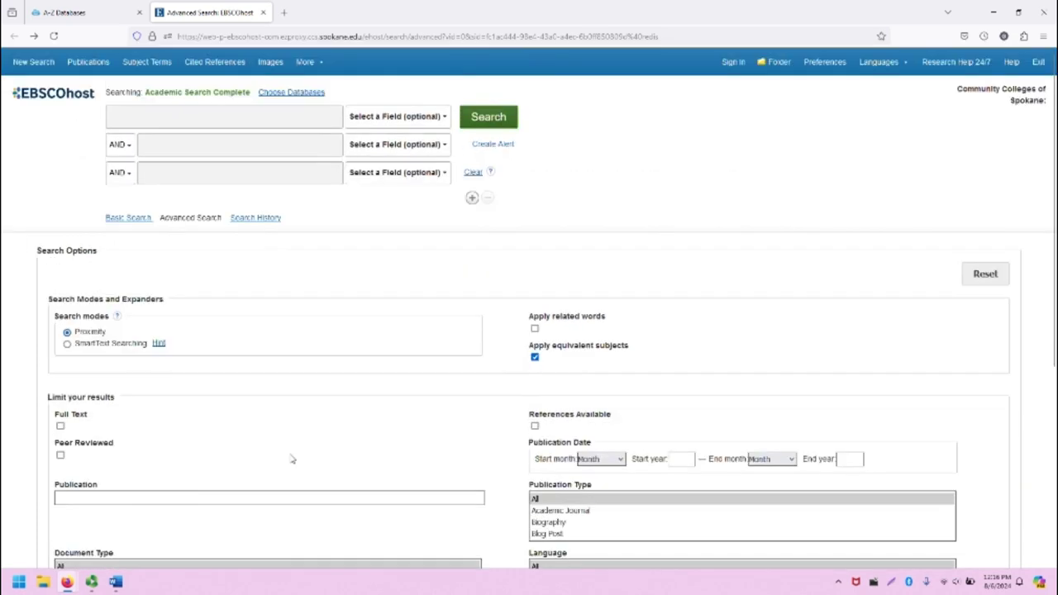
Step: Search Academic Search Complete for "poetry" in the first search box, with no specific field selected
left_click(232, 122)
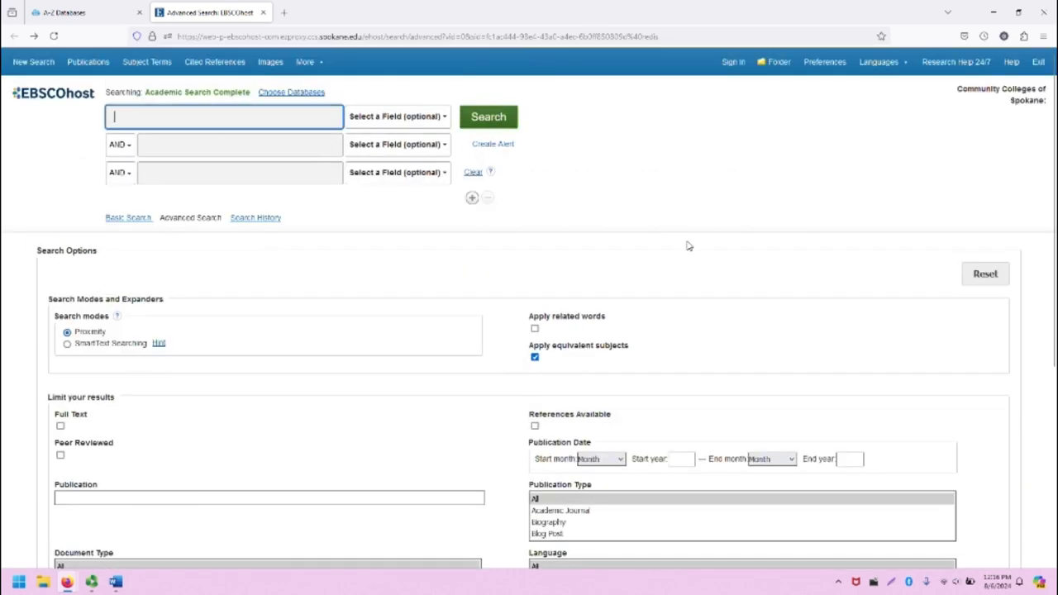
type("poetry")
left_click(377, 120)
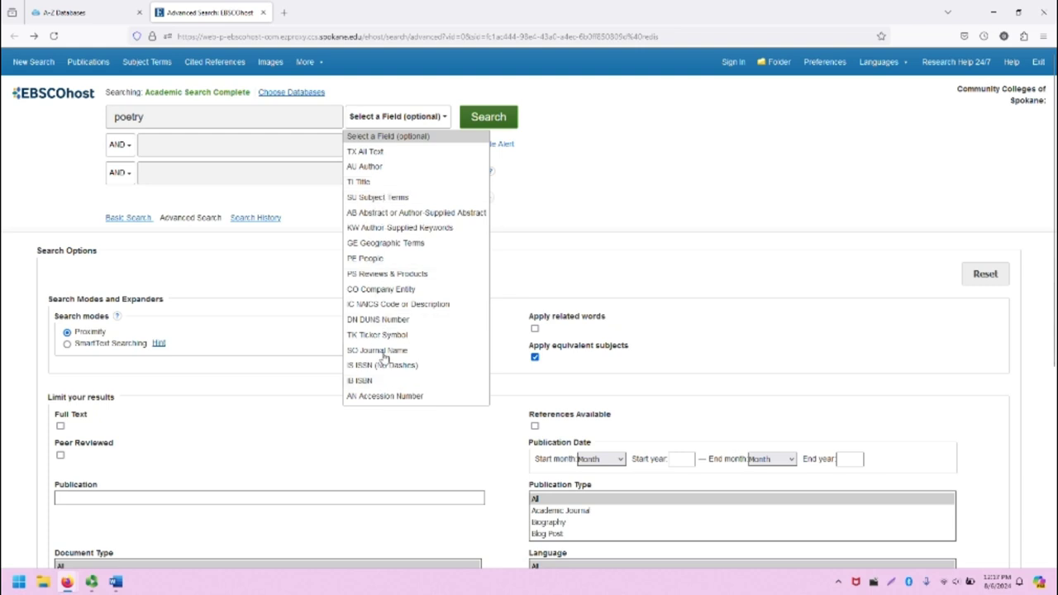
left_click(636, 121)
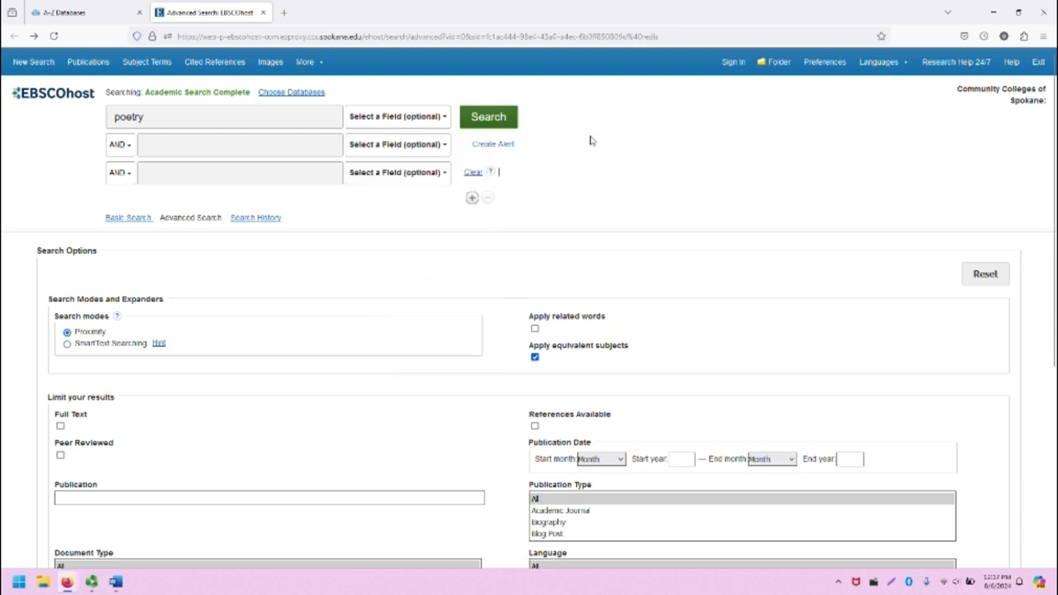
left_click(494, 122)
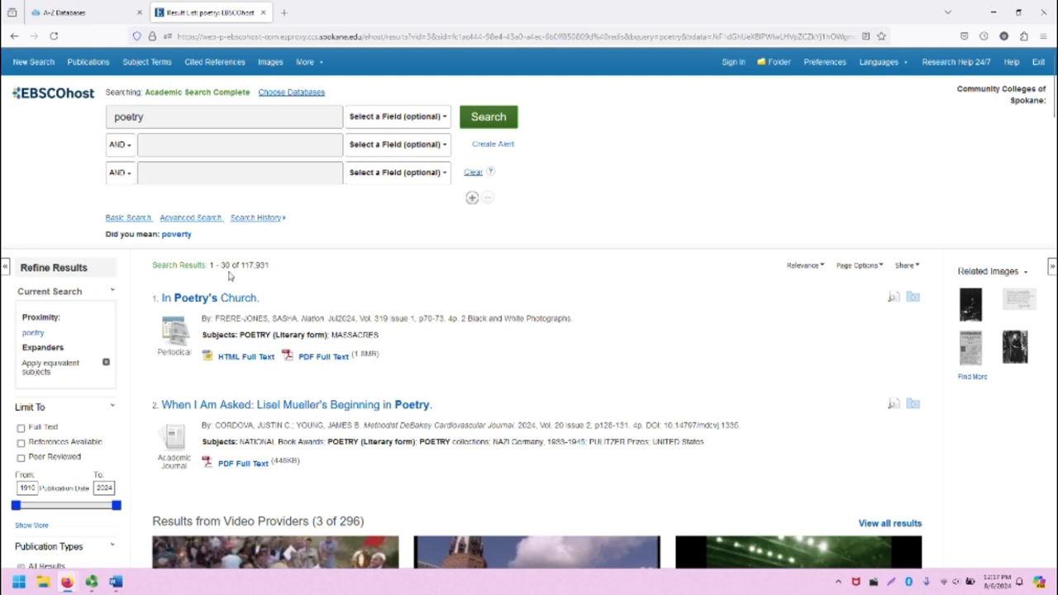
Step: Examine the result count and the "Did you mean" suggestion above the poetry results
left_click_drag(242, 265, 308, 265)
left_click(309, 272)
left_click_drag(99, 237, 218, 241)
left_click(248, 299)
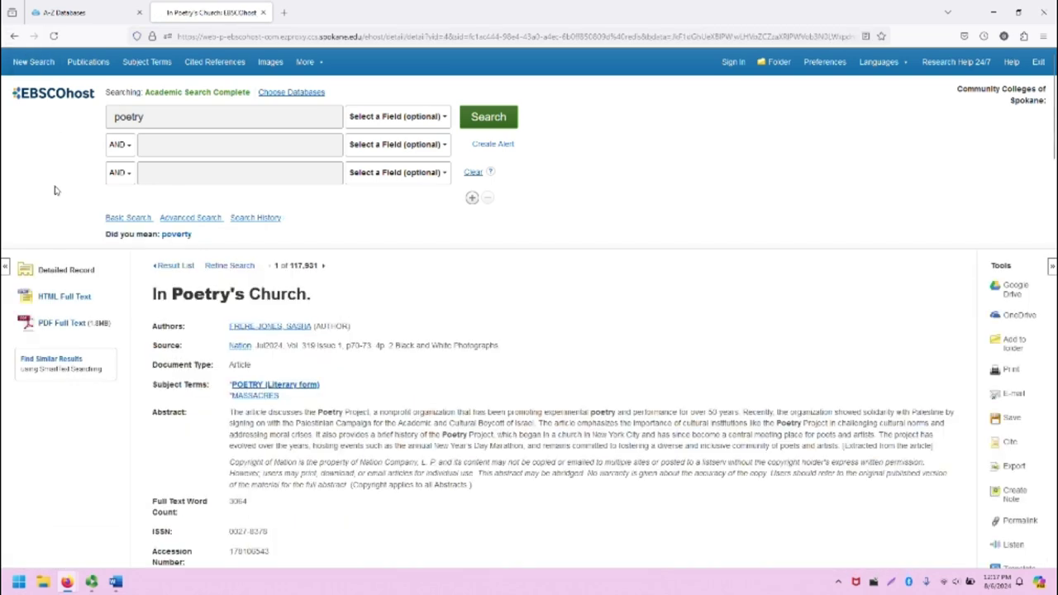
key("alt+Left")
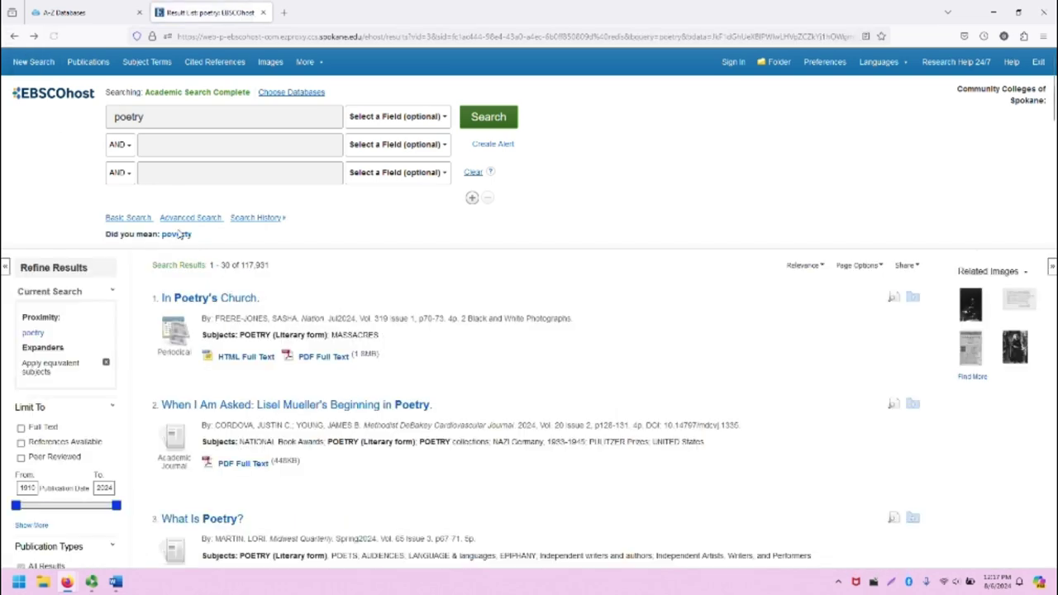
left_click_drag(196, 236, 164, 238)
left_click(251, 264)
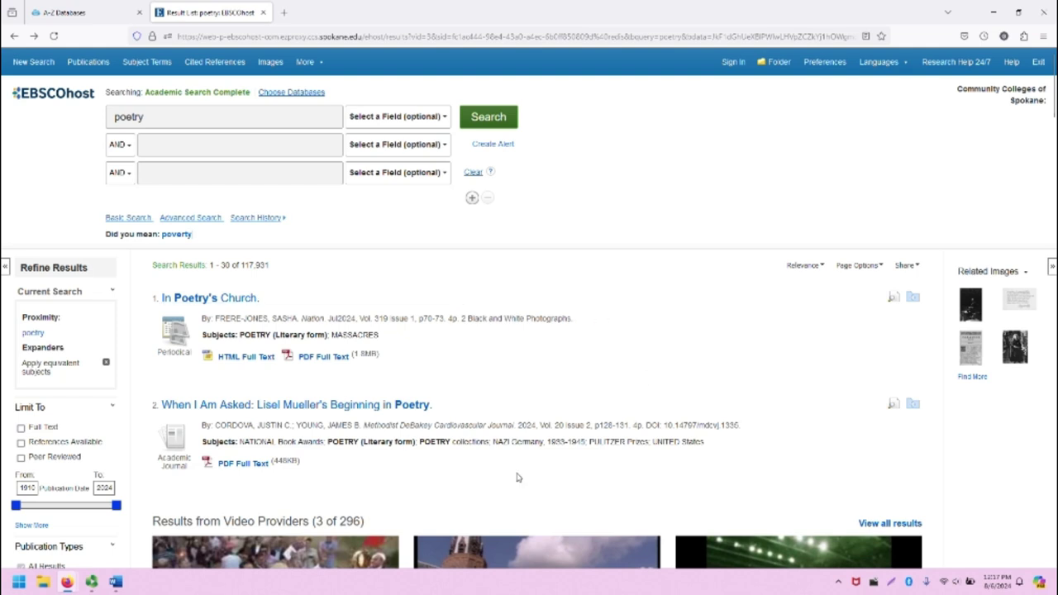
Step: Review the filters for refining the poetry results, including Limit To, publication date, publication types and subject
scroll(354, 480, "down", 1)
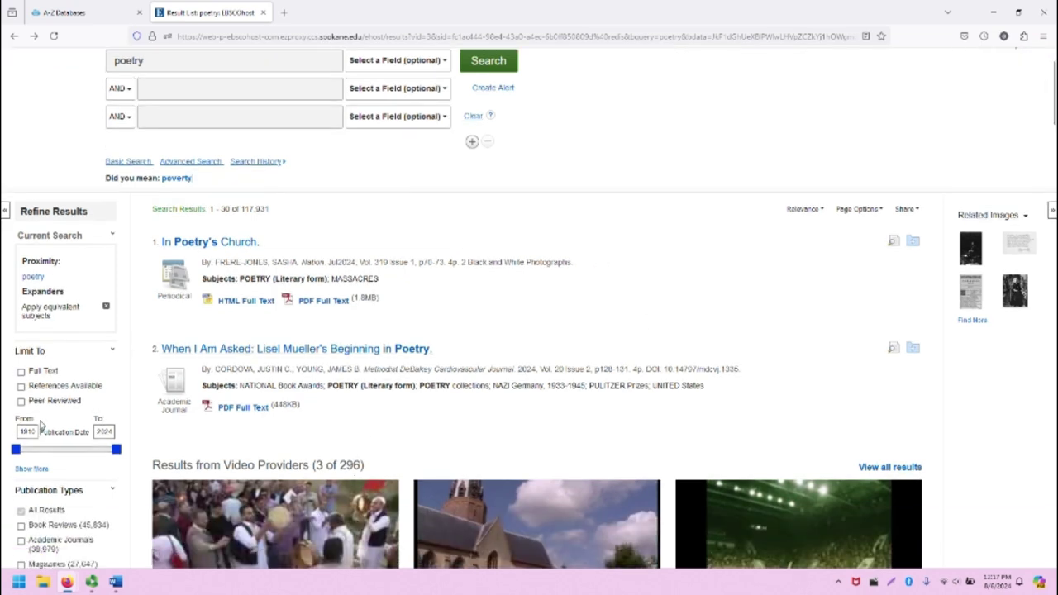
scroll(94, 393, "down", 1)
scroll(88, 417, "down", 1)
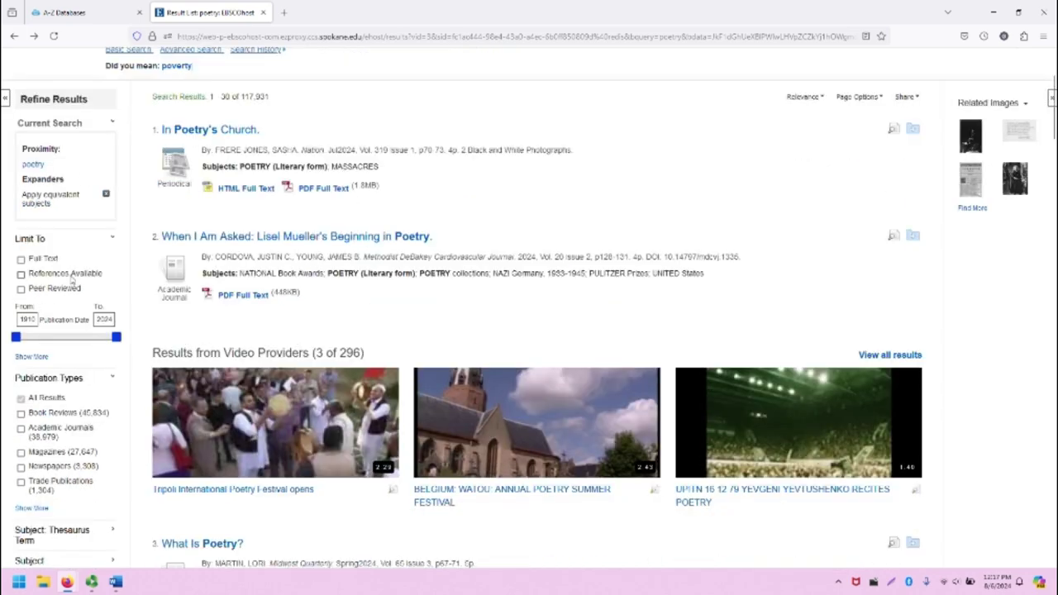
scroll(73, 281, "down", 1)
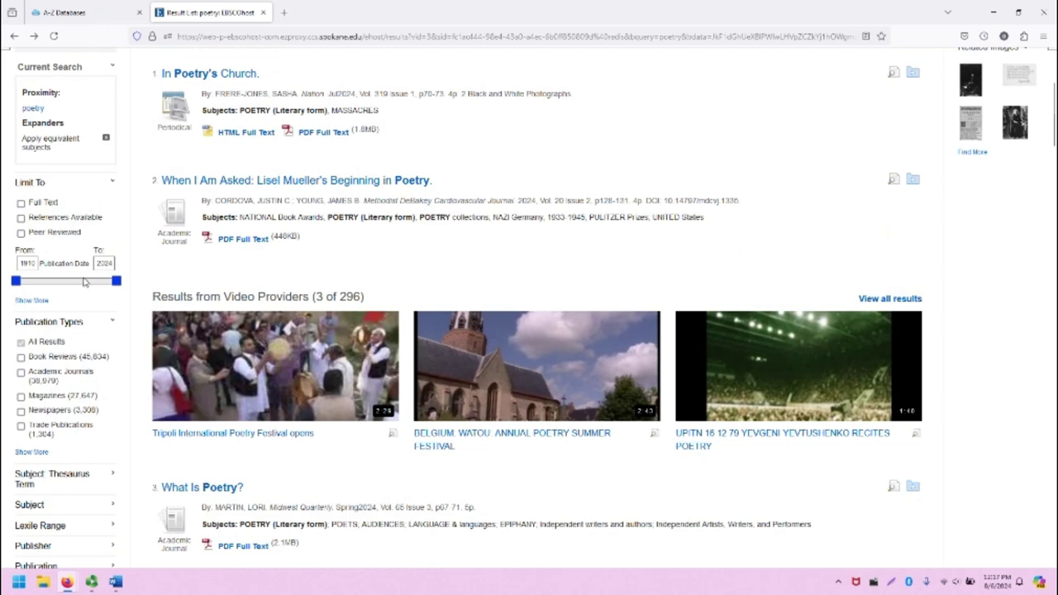
scroll(88, 347, "down", 3)
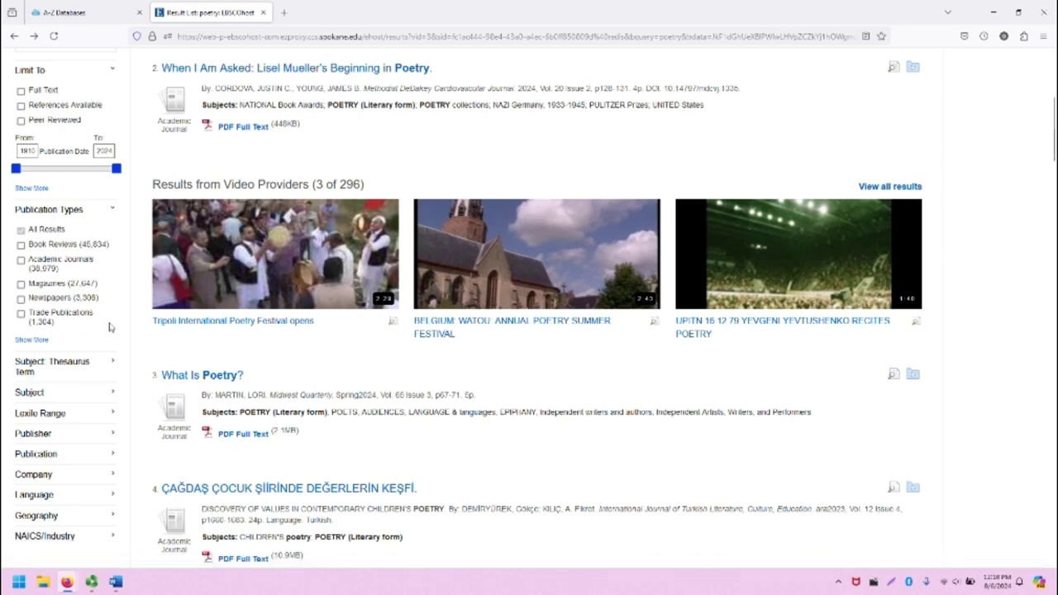
scroll(99, 355, "up", 3)
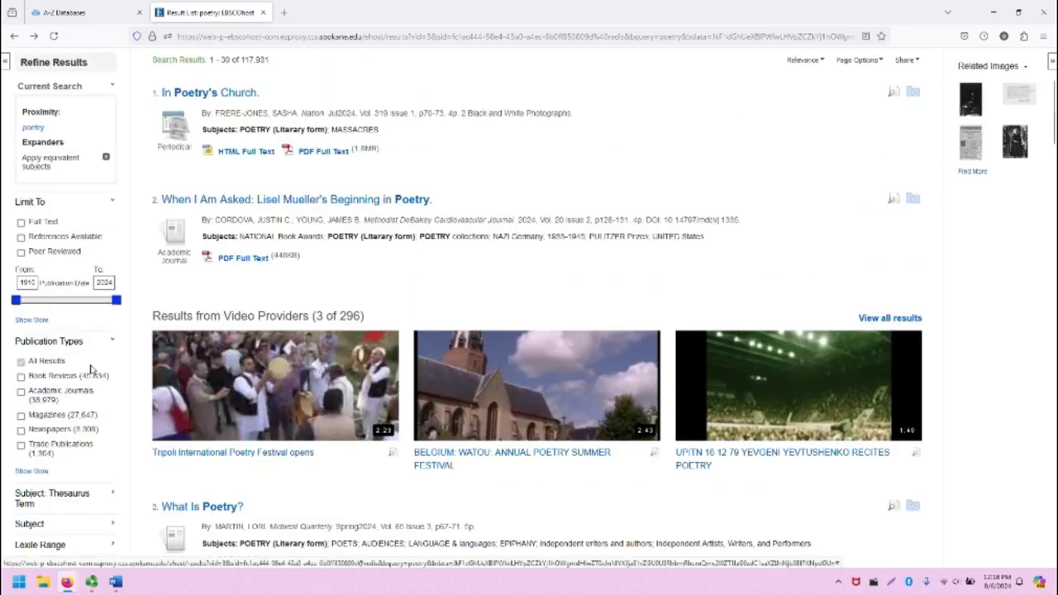
scroll(91, 370, "up", 1)
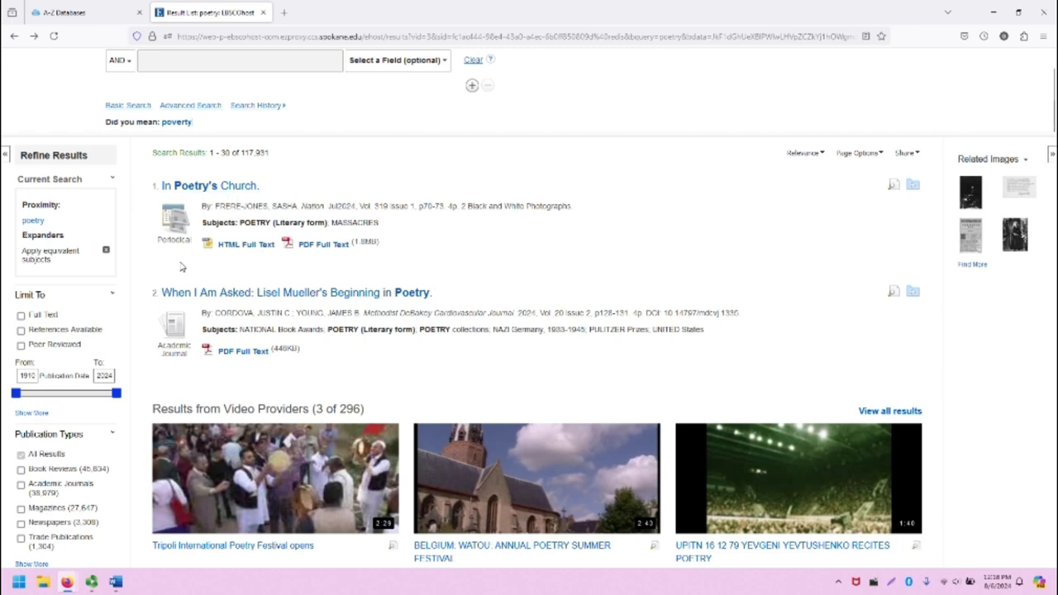
Step: Examine the source type, citation details and subjects of the first result, "In Poetry's Church."
double_click(161, 240)
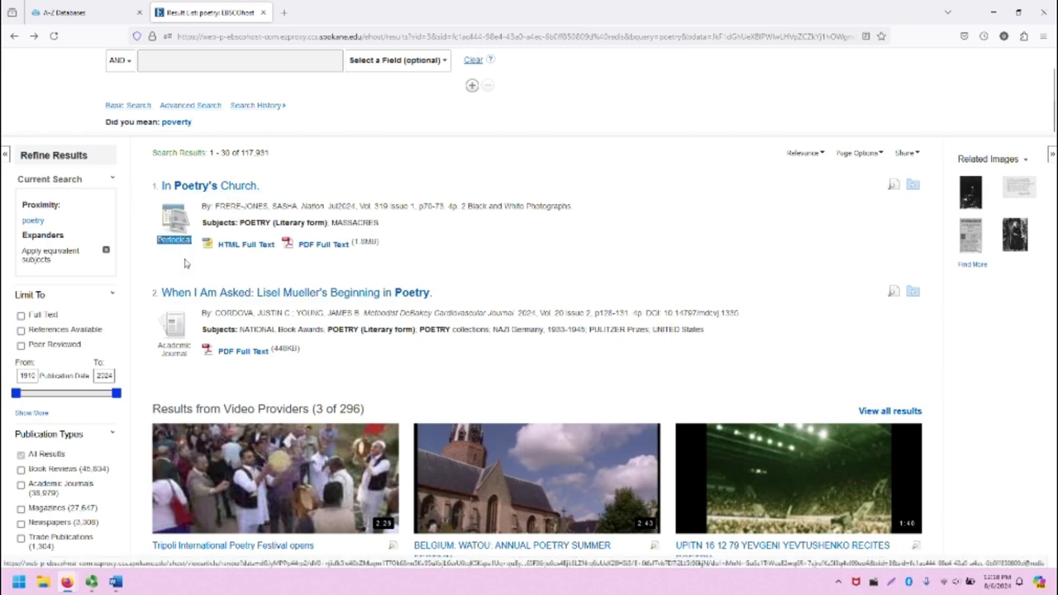
left_click(186, 263)
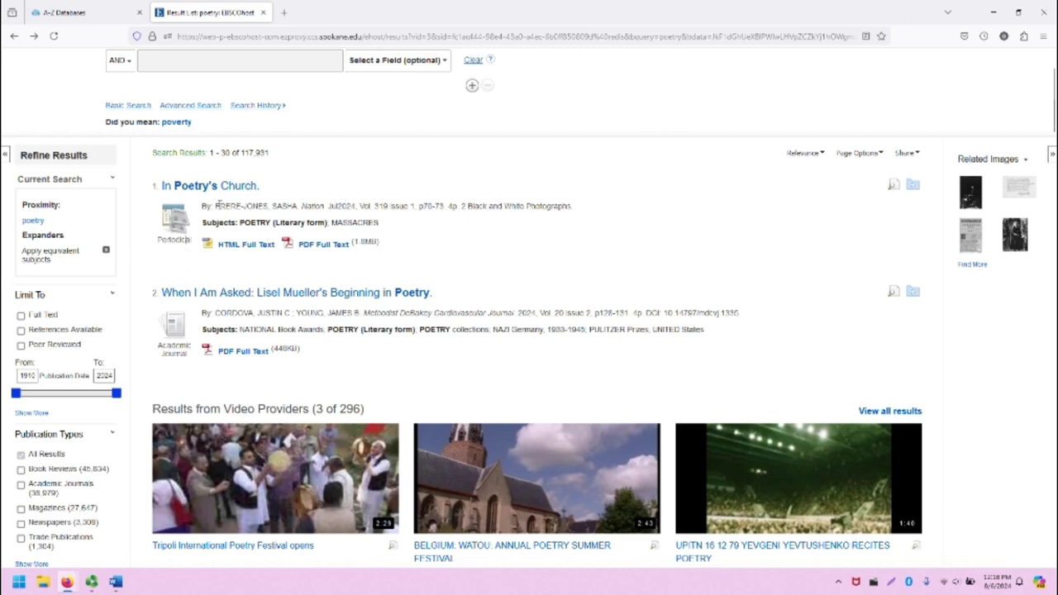
left_click_drag(216, 205, 570, 206)
left_click(550, 227)
left_click_drag(203, 220, 333, 223)
left_click(420, 229)
Step: Open the detailed record of the article "What Is Poetry?" from the results list
scroll(381, 377, "down", 1)
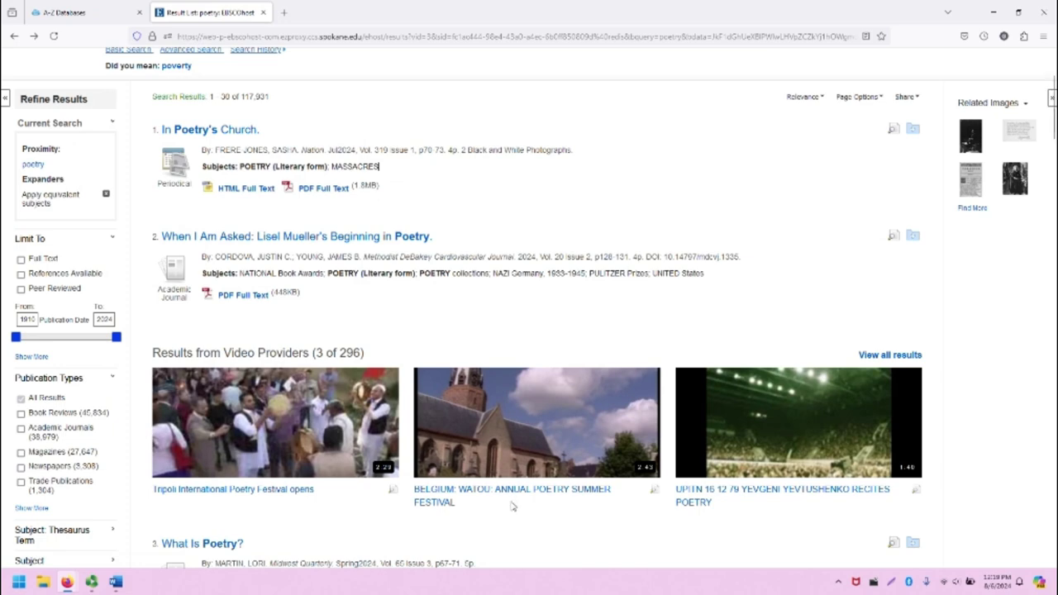
scroll(511, 509, "down", 3)
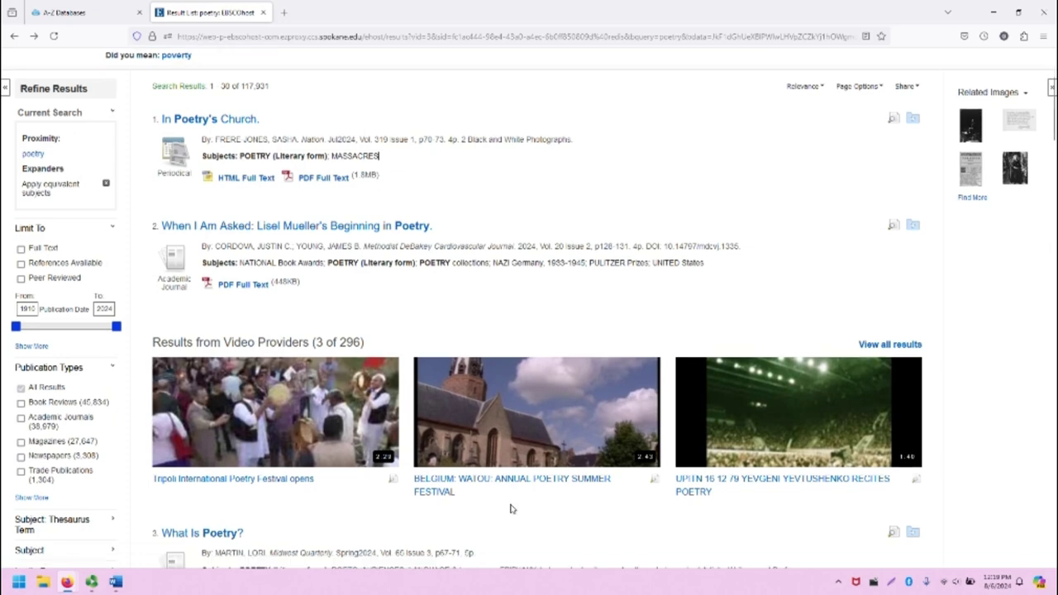
scroll(326, 481, "down", 1)
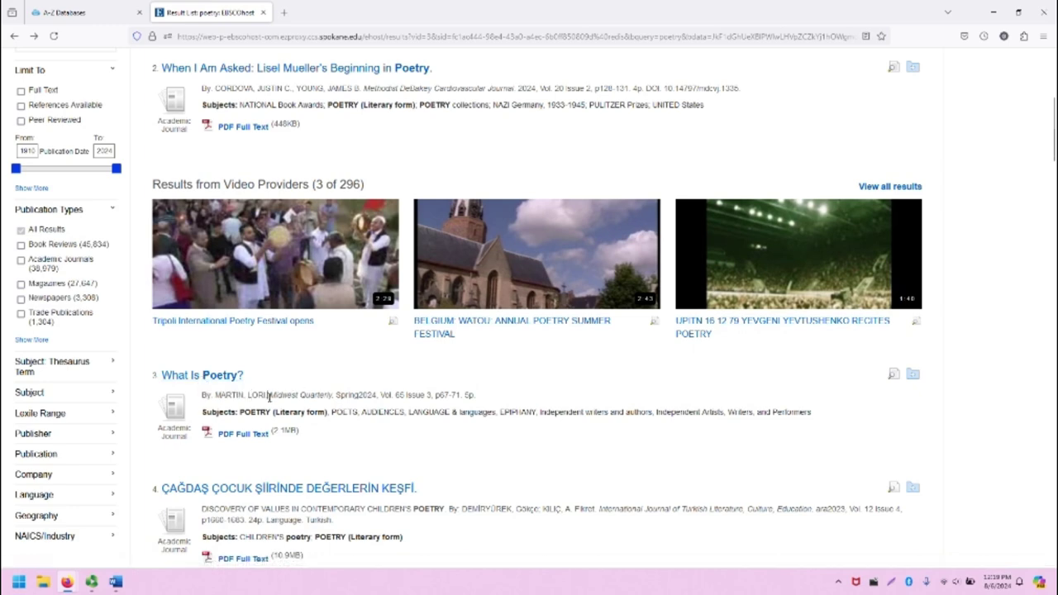
mouse_move(268, 397)
left_mouse_down()
mouse_move(308, 397)
mouse_move(269, 397)
left_mouse_up()
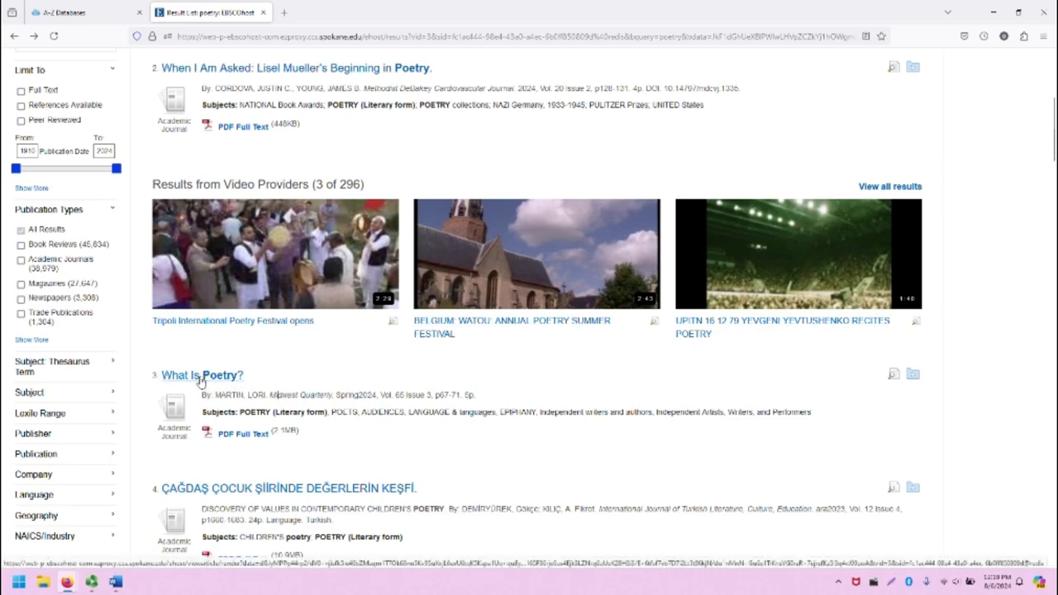
left_click(202, 378)
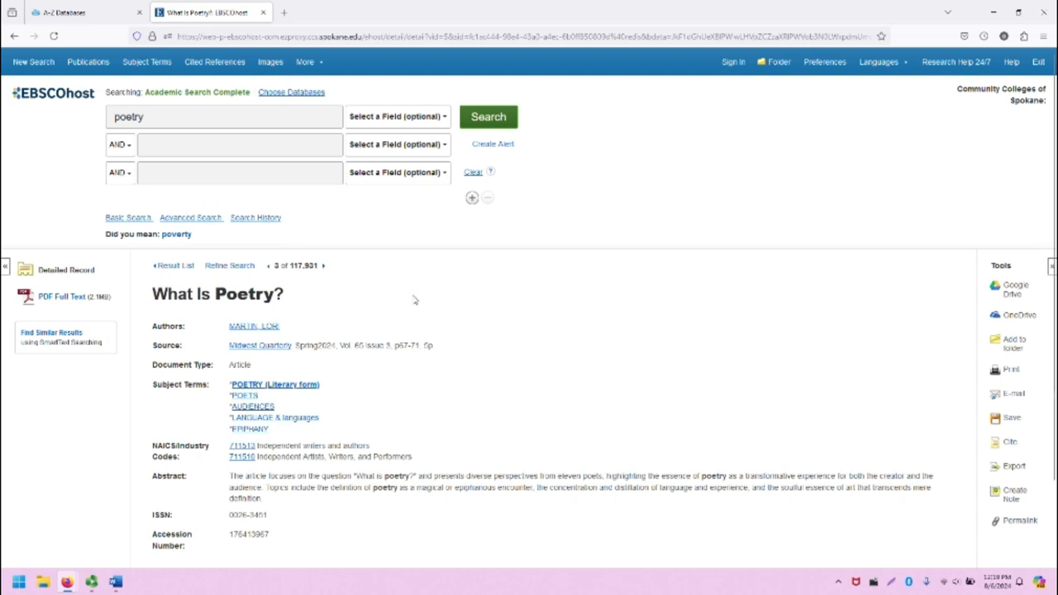
Step: Highlight the subject terms in the "What Is Poetry?" record, from POETRY (Literary form) through EPIPHANY
scroll(422, 301, "down", 1)
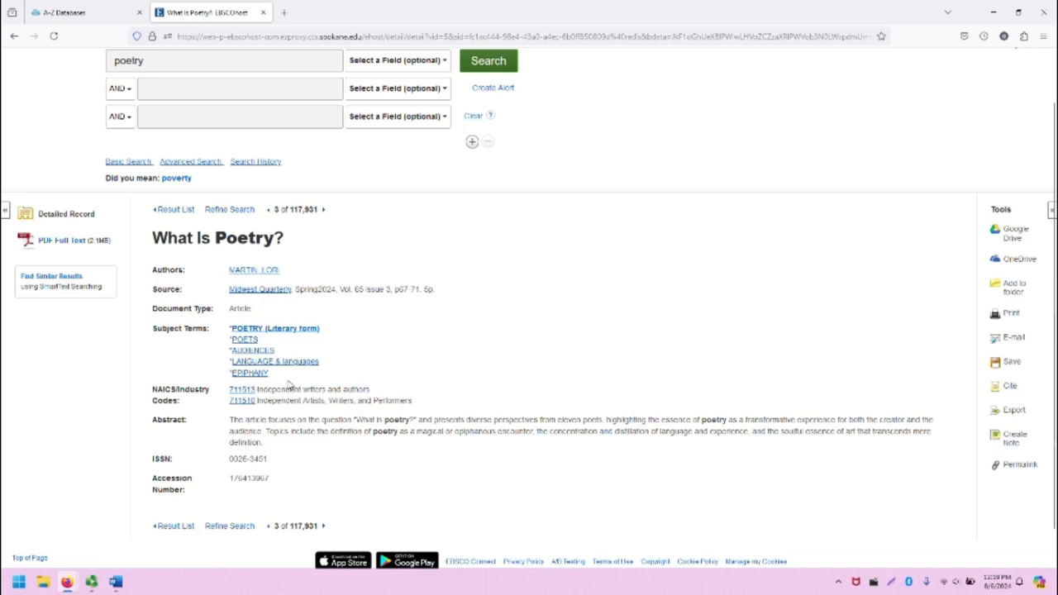
left_click_drag(286, 377, 261, 328)
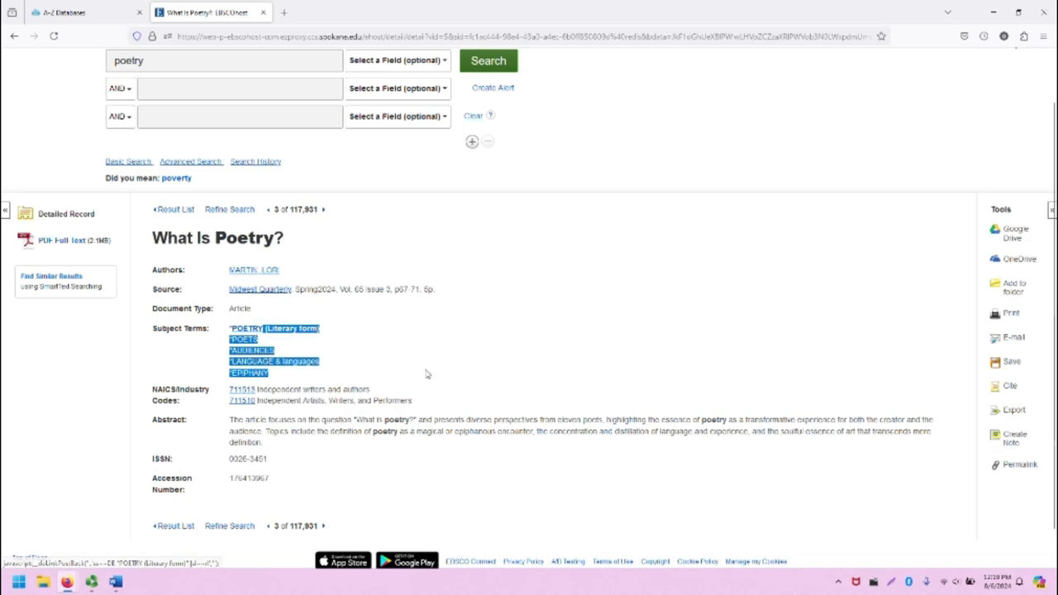
Step: Highlight the record's details from the abstract through the ISSN, and clear the selection
left_click(268, 432)
left_click_drag(229, 422, 386, 465)
left_click(388, 464)
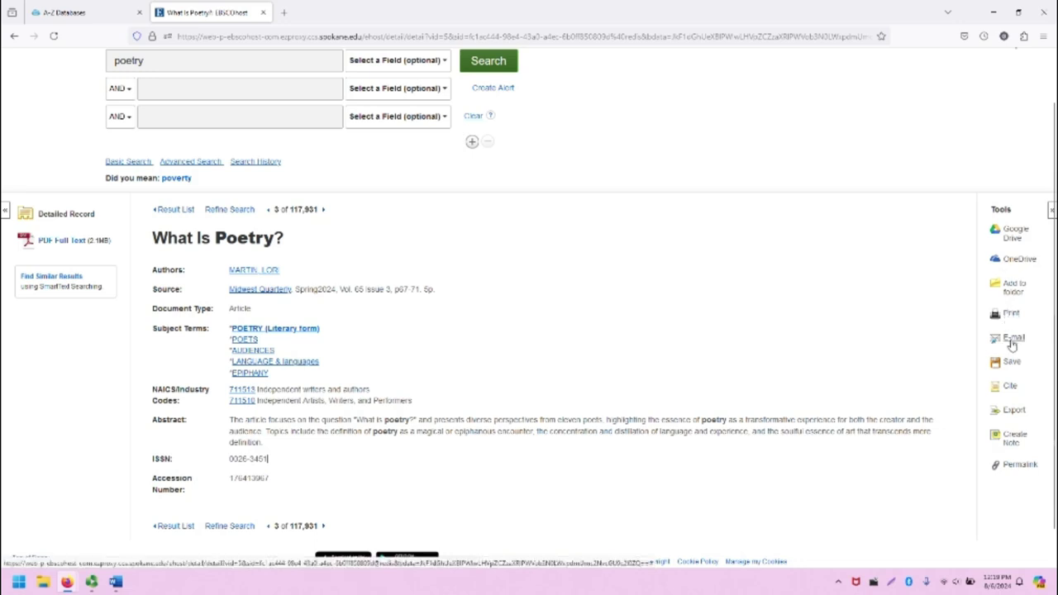
Step: Review the article's ready-made citations, from ABNT through APA, Chicago, MLA and Vancouver/ICMJE, and close the citation formats
left_click(1012, 387)
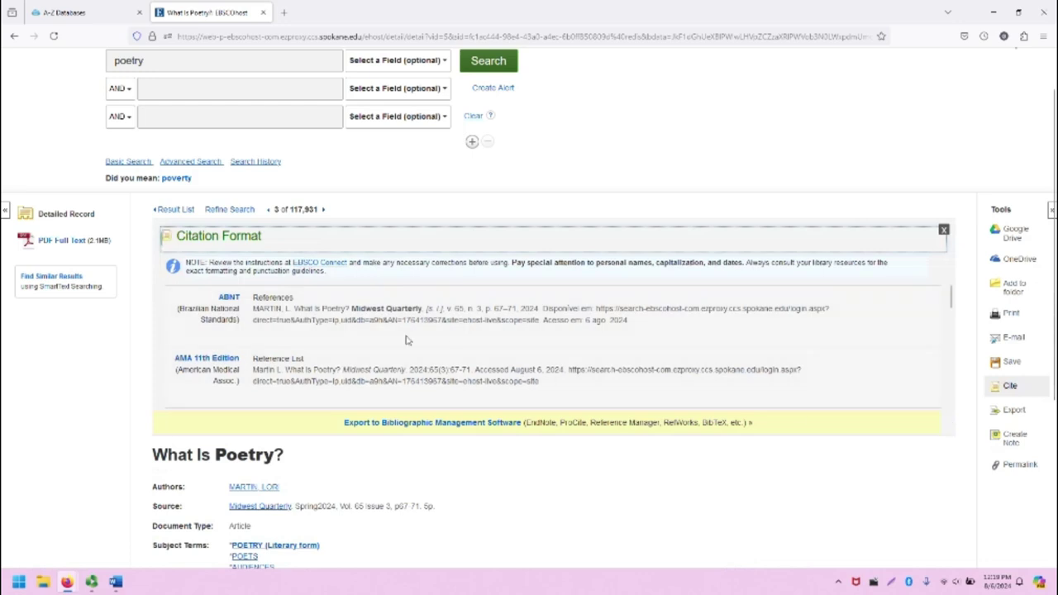
scroll(412, 319, "down", 3)
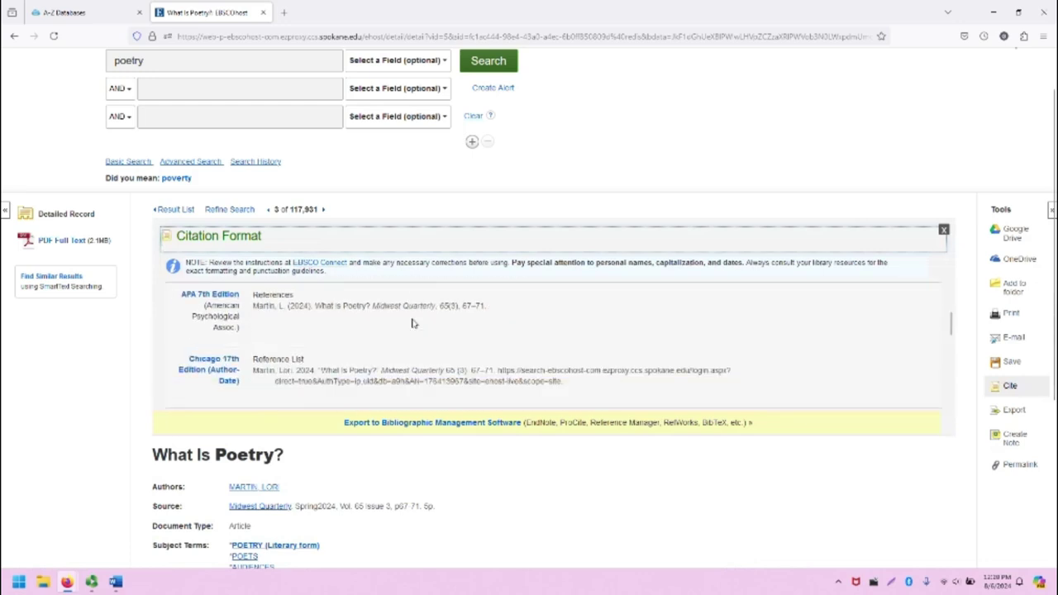
scroll(413, 323, "down", 2)
scroll(413, 323, "down", 5)
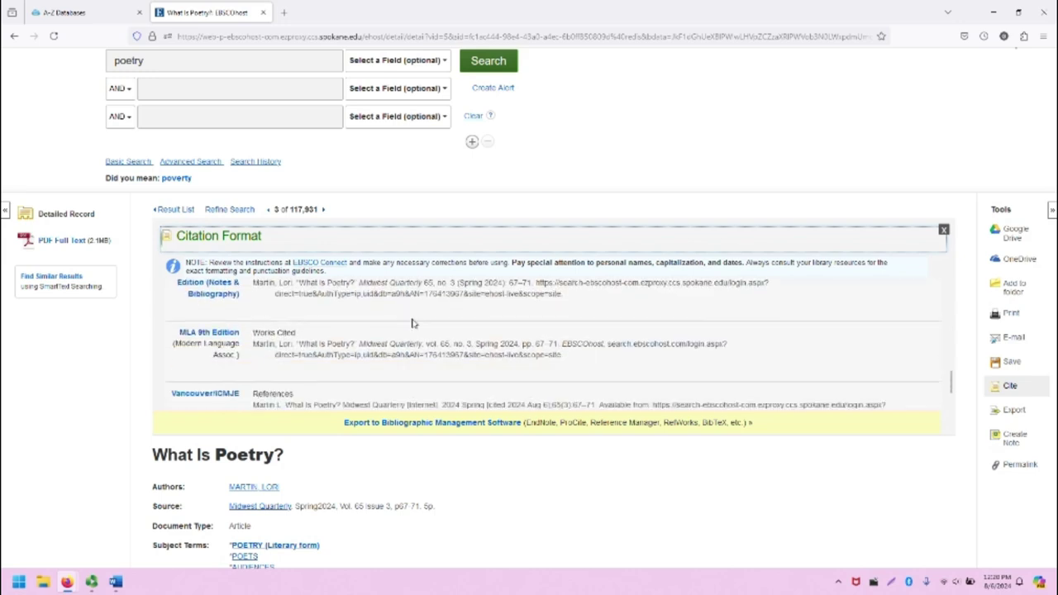
left_click(1011, 387)
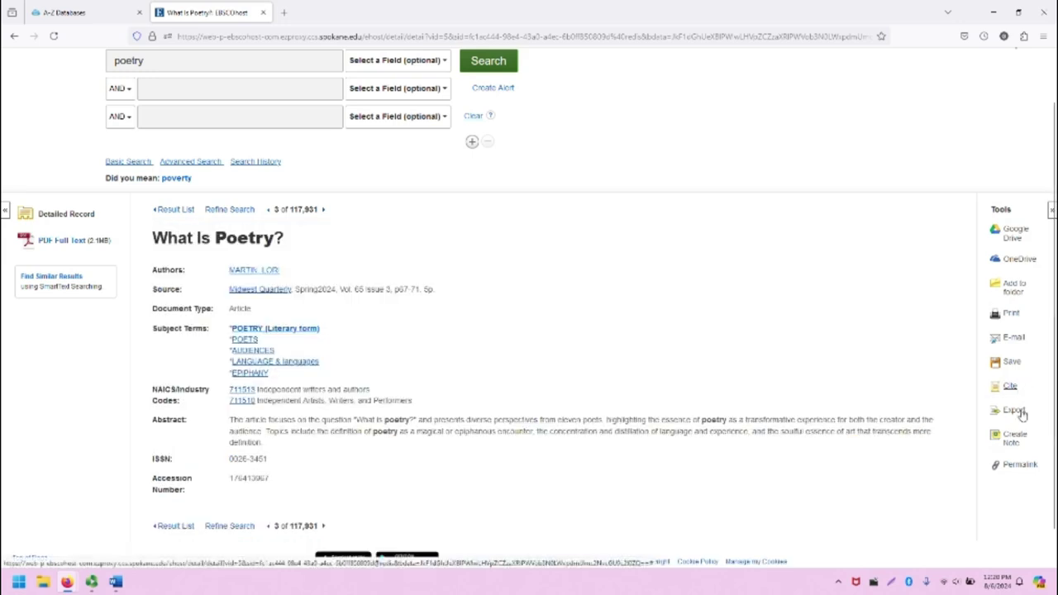
Step: Display the permalink for the "What Is Poetry?" record, select its URL and clear the selection
left_click(1022, 465)
left_click(676, 237)
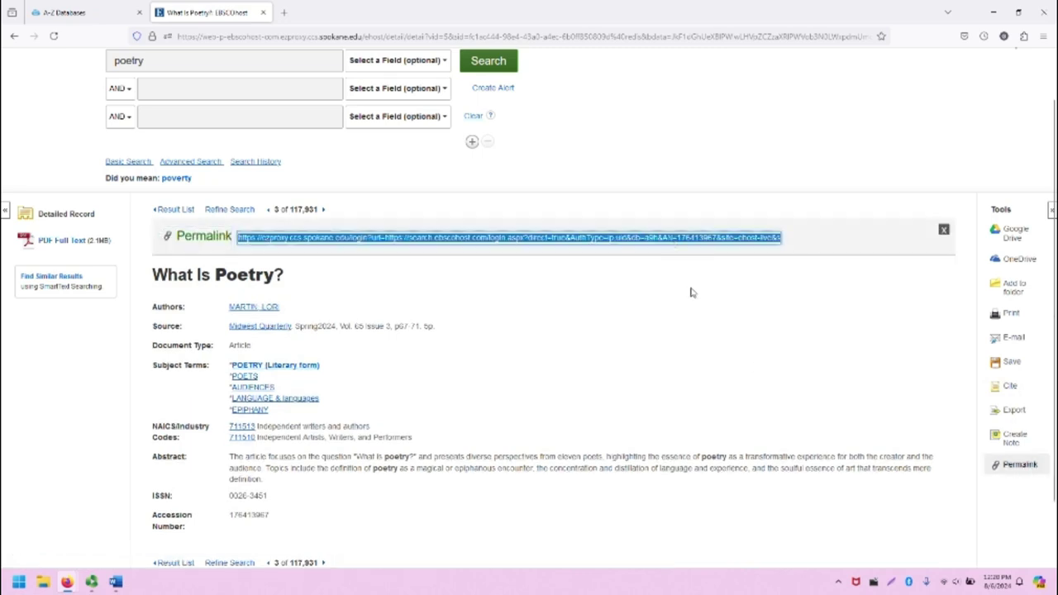
left_click(693, 248)
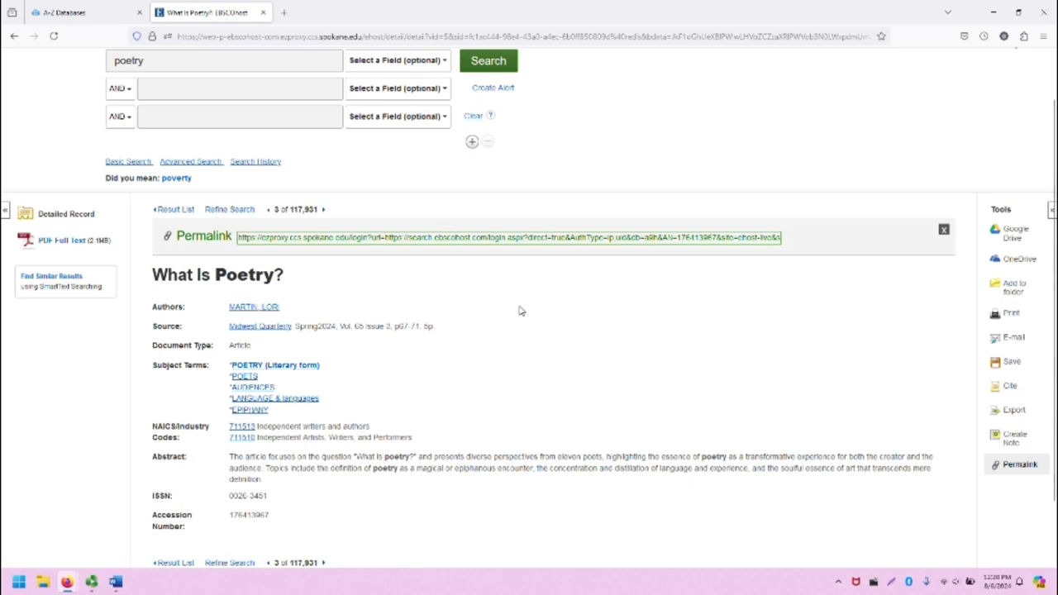
Step: Open the article's PDF full text, toggle the full text contents and expand the list of other issues by year
left_click(45, 243)
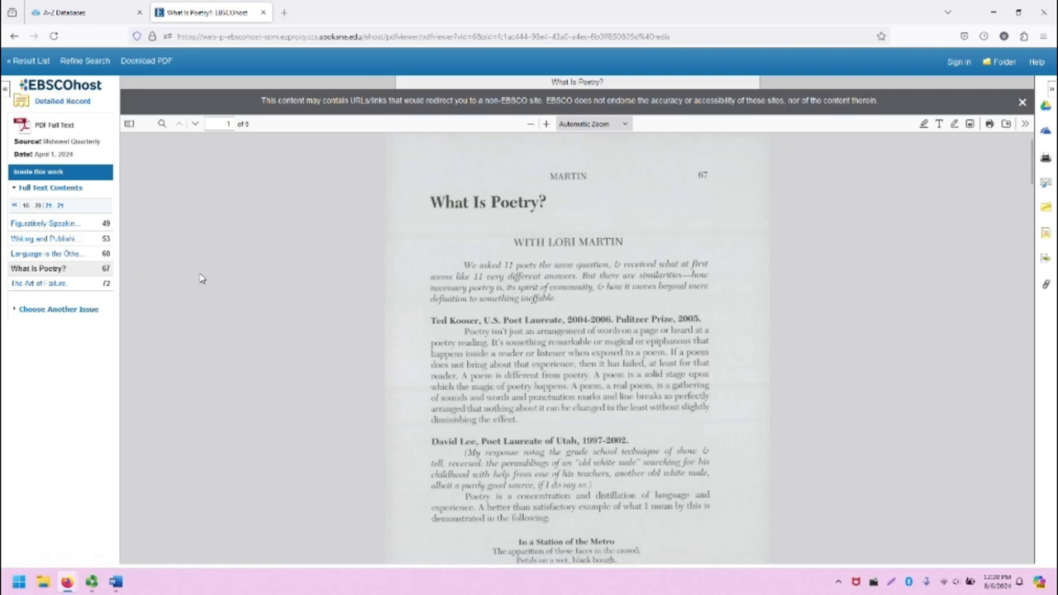
left_click(45, 189)
left_click(43, 192)
left_click(18, 311)
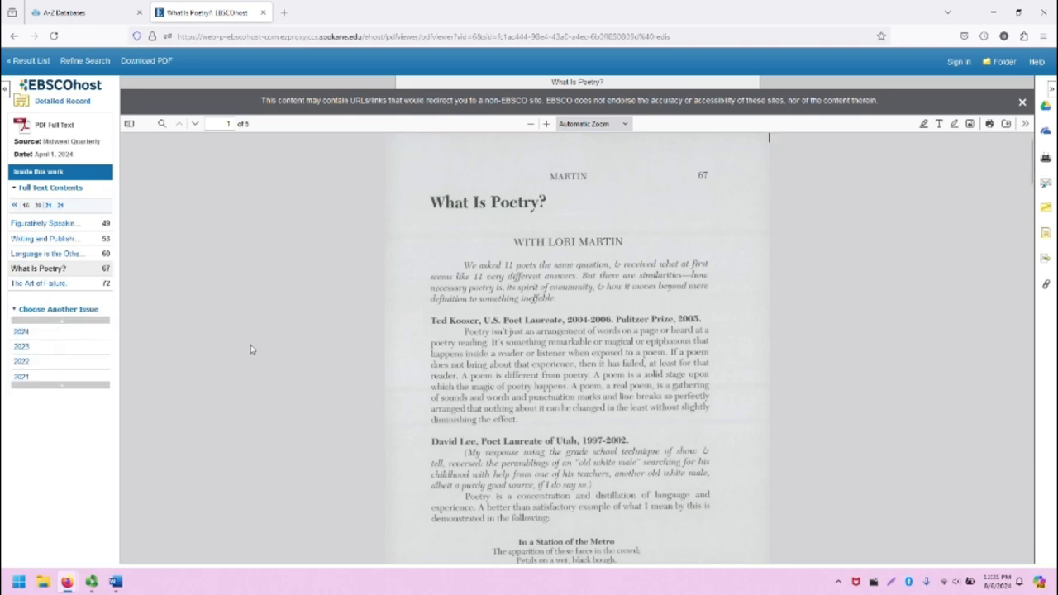
Step: Look through the "What Is Poetry?" PDF from its first page to its third page
scroll(438, 321, "down", 10)
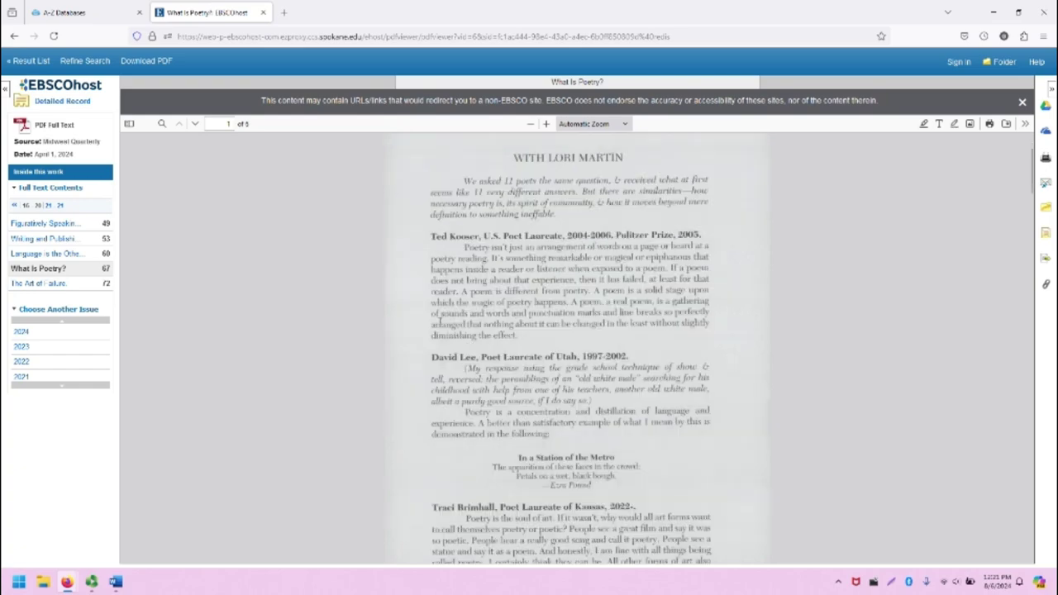
scroll(439, 334, "down", 10)
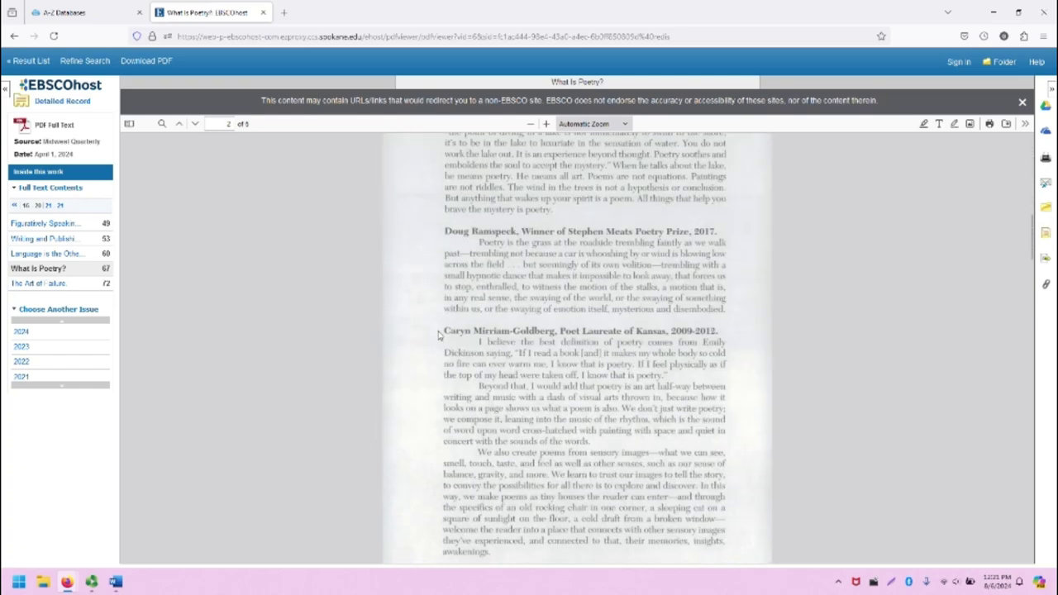
scroll(436, 325, "down", 3)
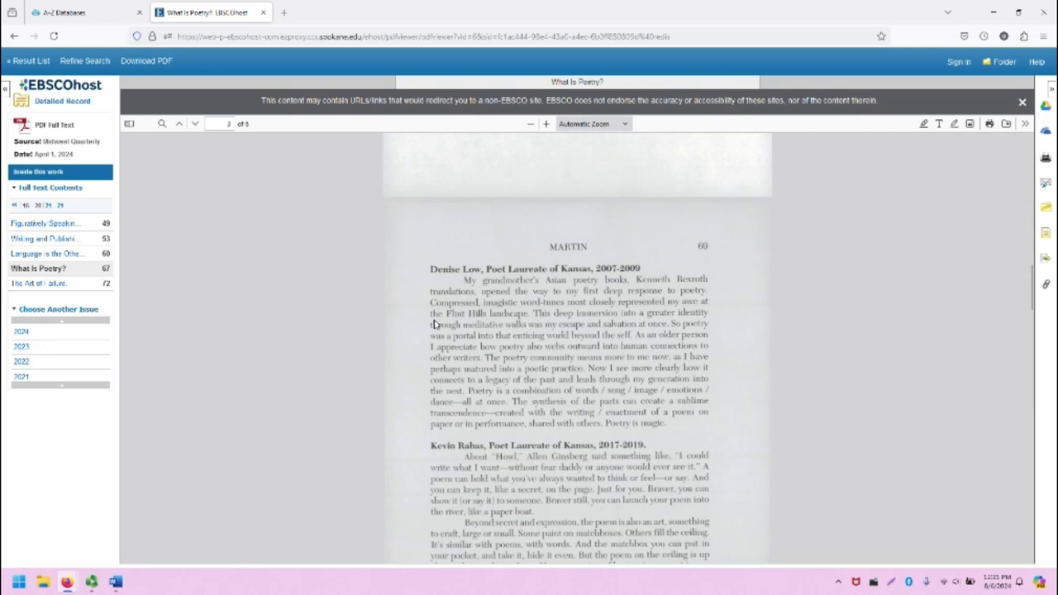